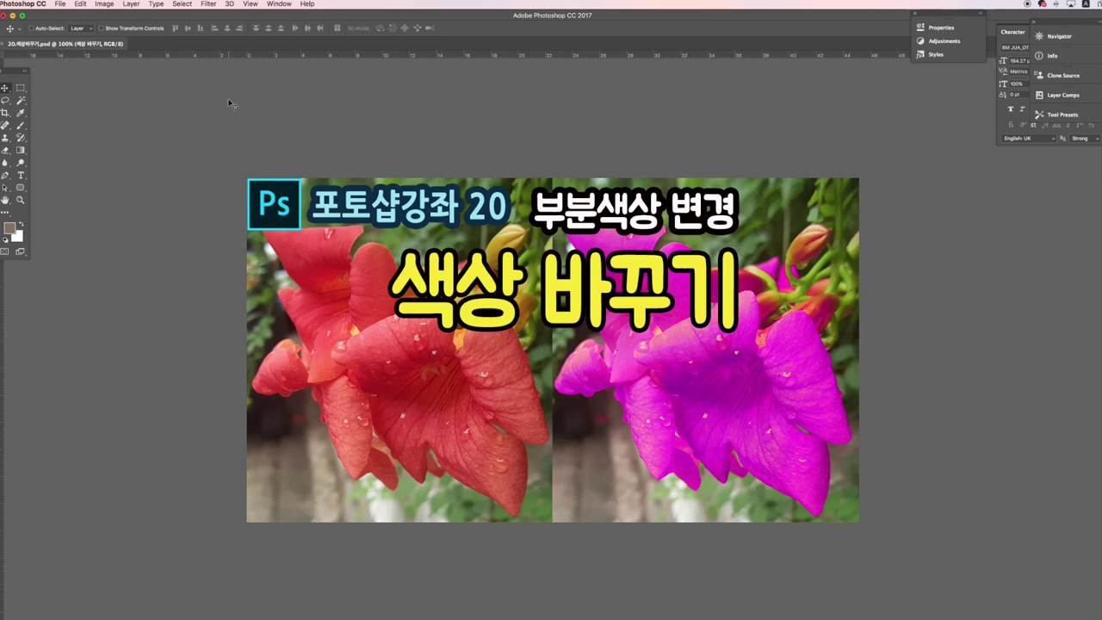
Close the current document and open the flower photo 001.jpg
key(super+w)
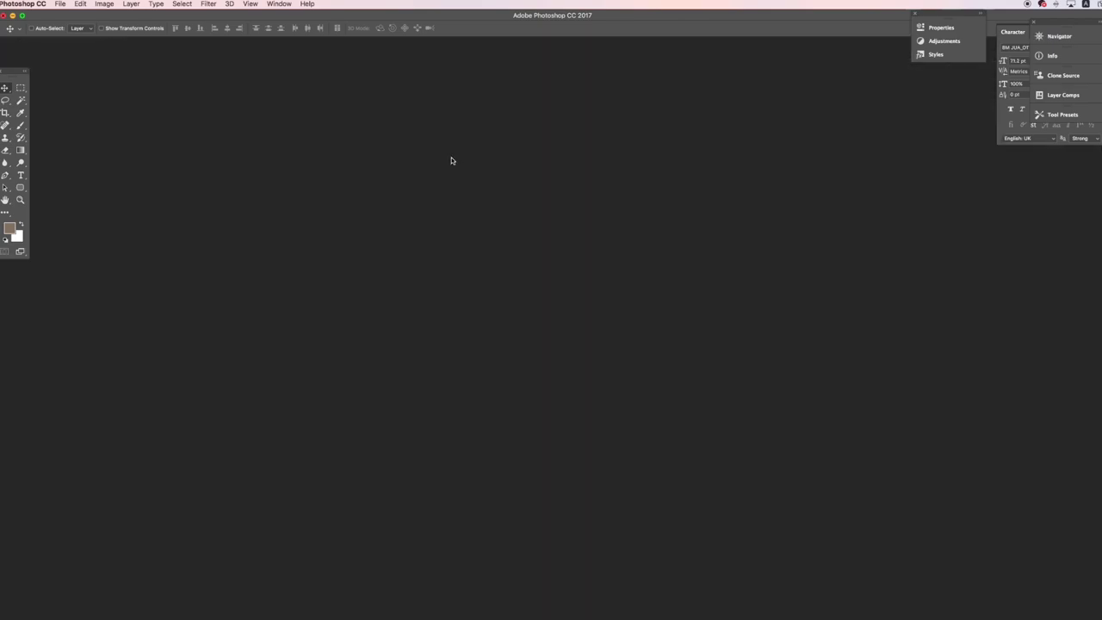
key(super+o)
click(394, 67)
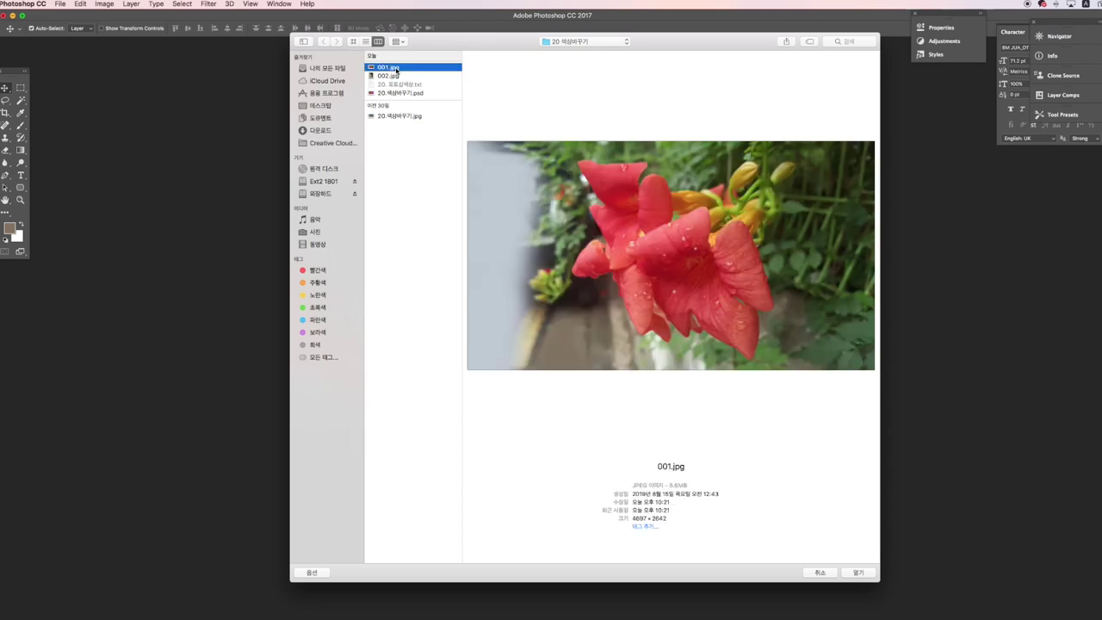
key(Return)
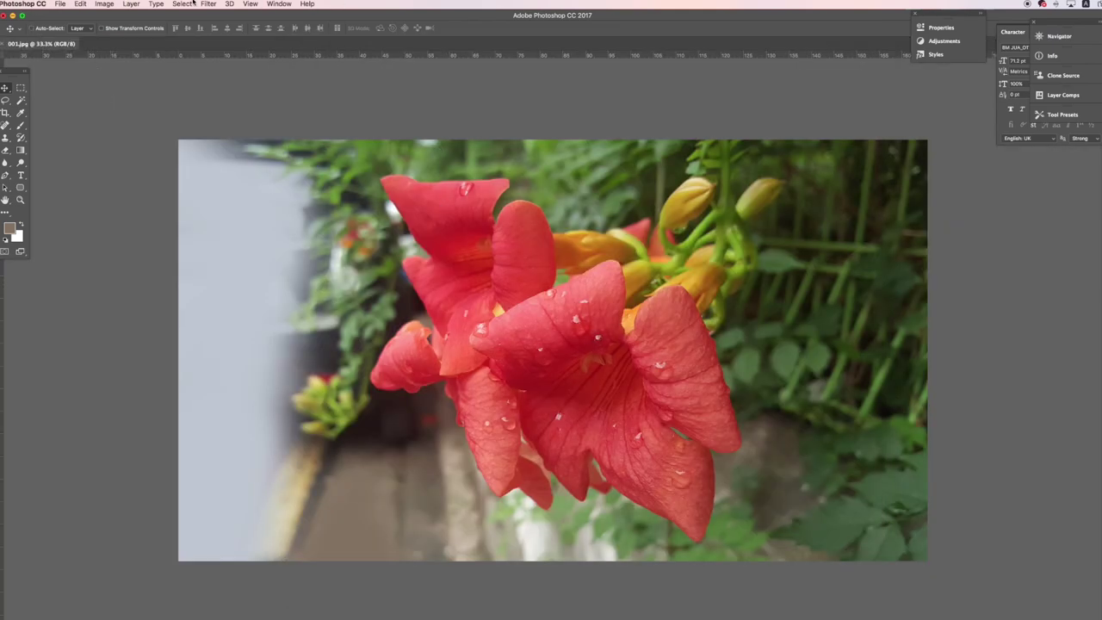
Start a Replace Color adjustment on the flower photo and move its dialog clear of the flowers
click(107, 4)
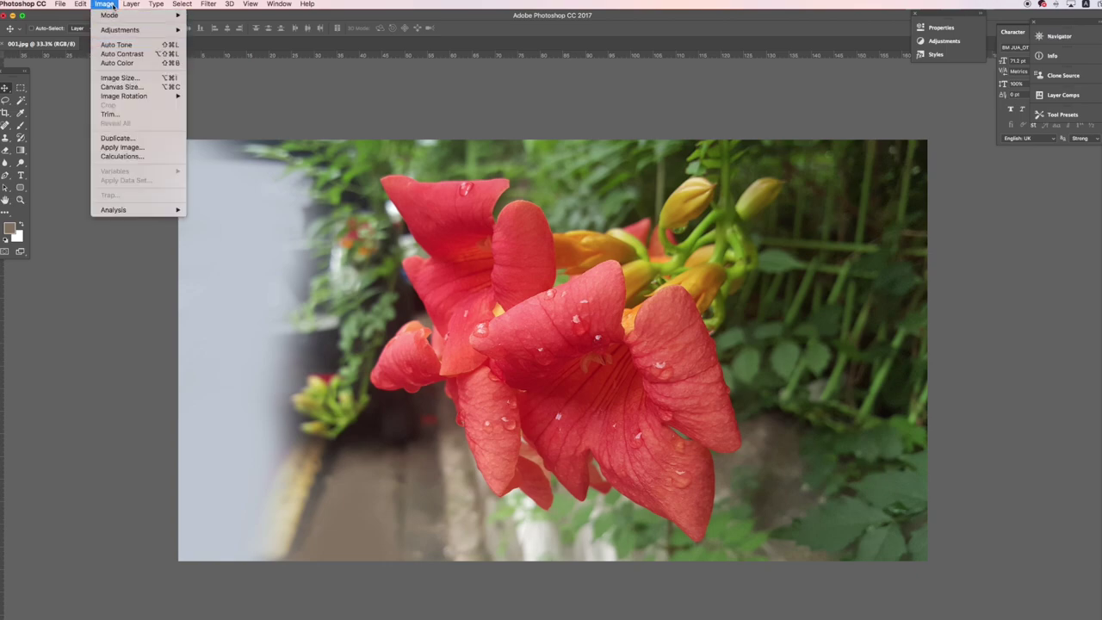
mouse_move(120, 30)
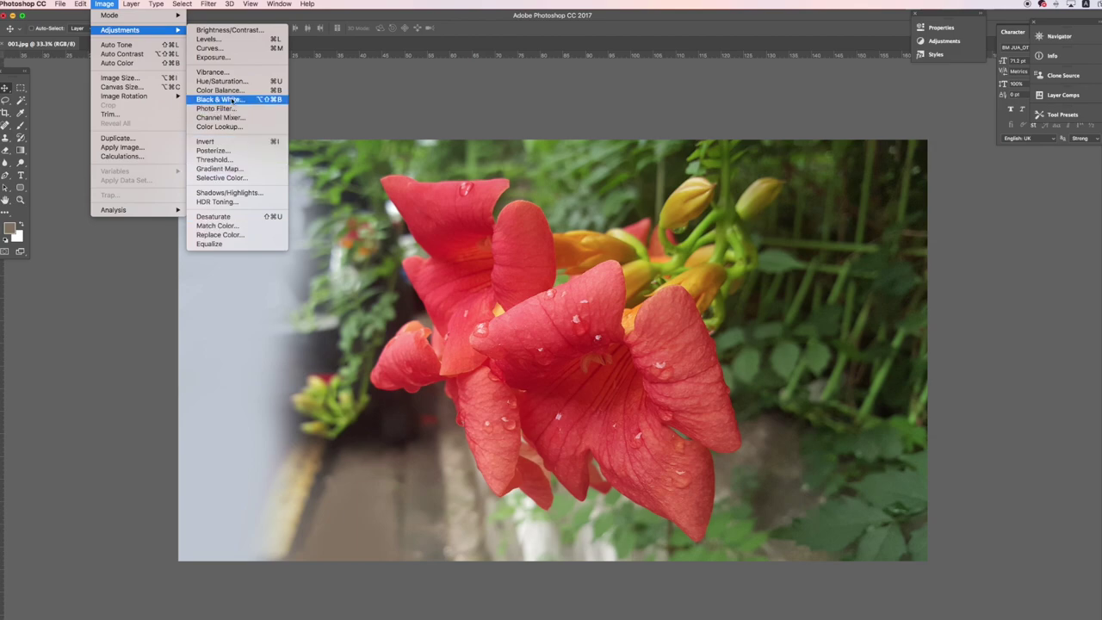
click(226, 237)
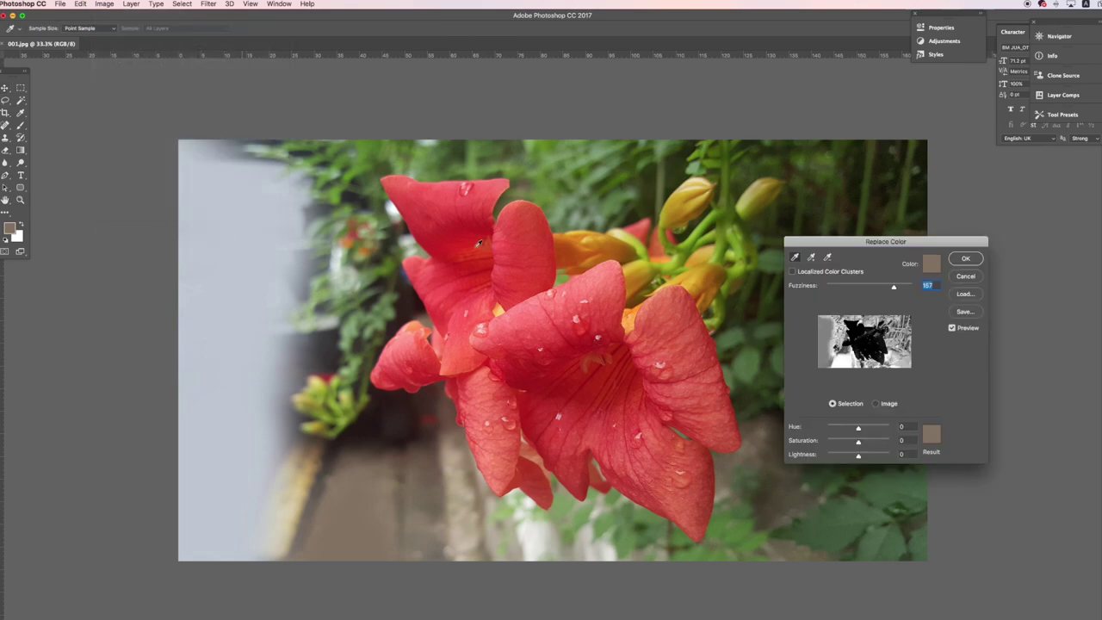
drag(847, 243, 957, 231)
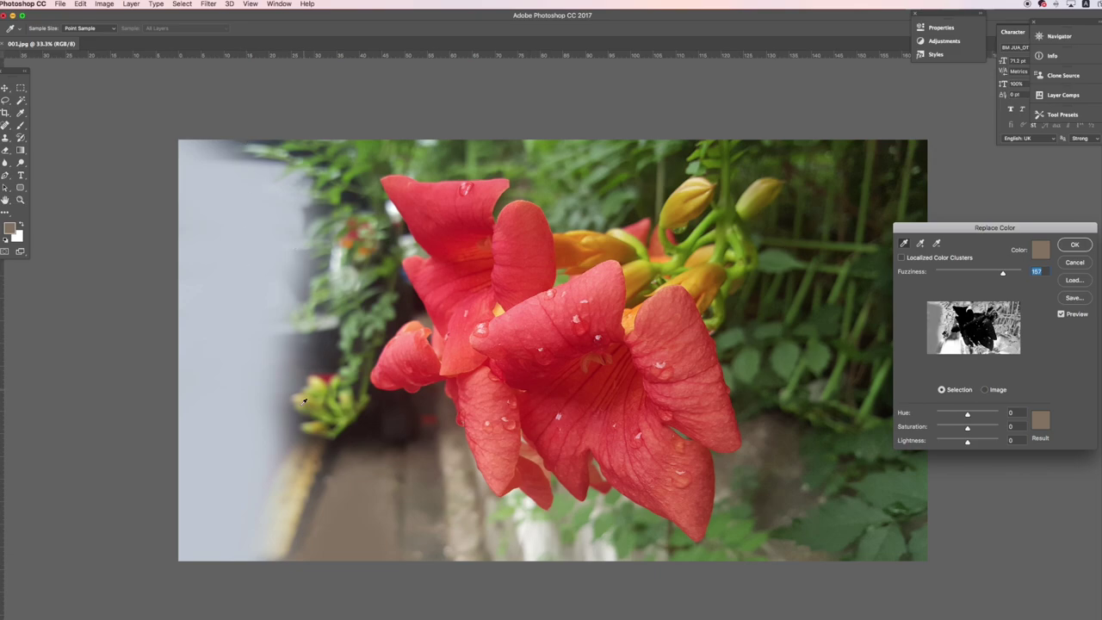
Try sampling the pale wall and shifting its hue to +180, and reset the hue to 0
click(244, 273)
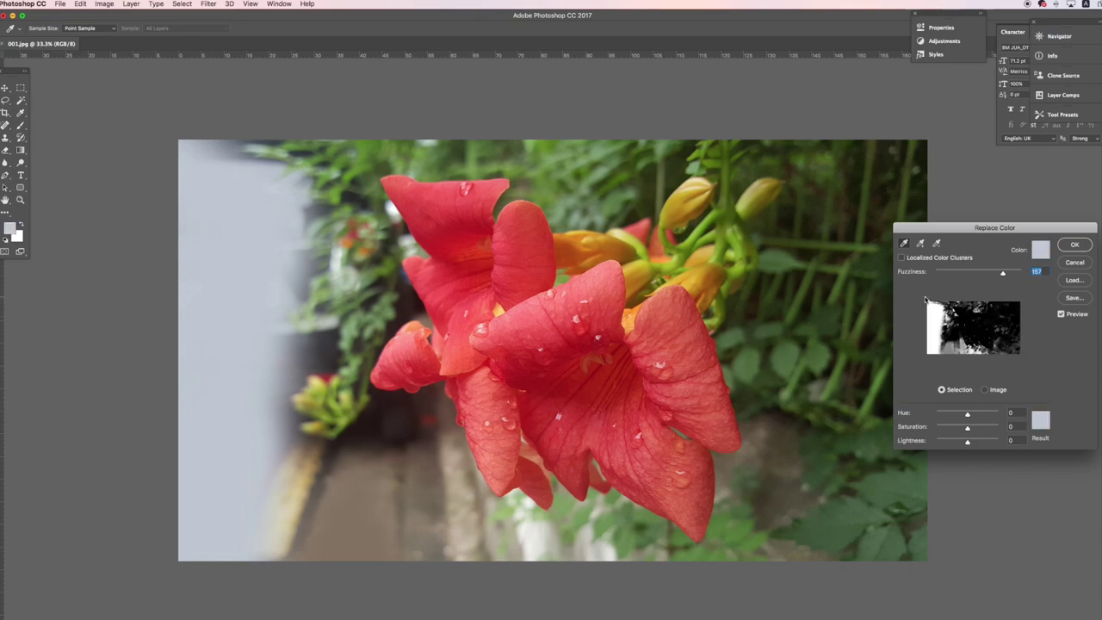
drag(967, 415, 1008, 415)
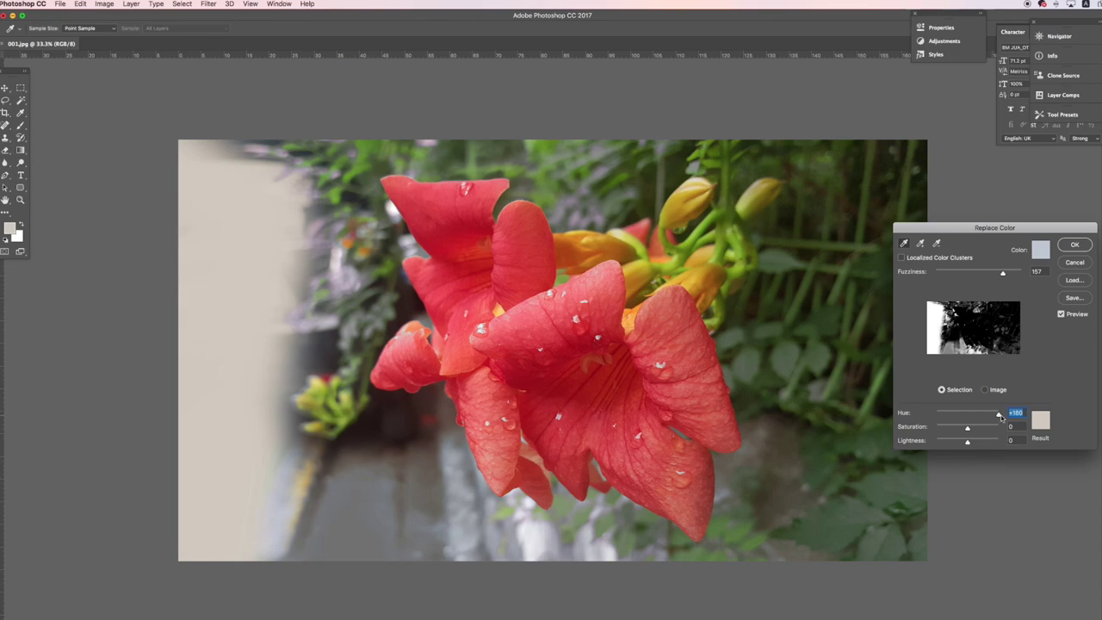
text(0)
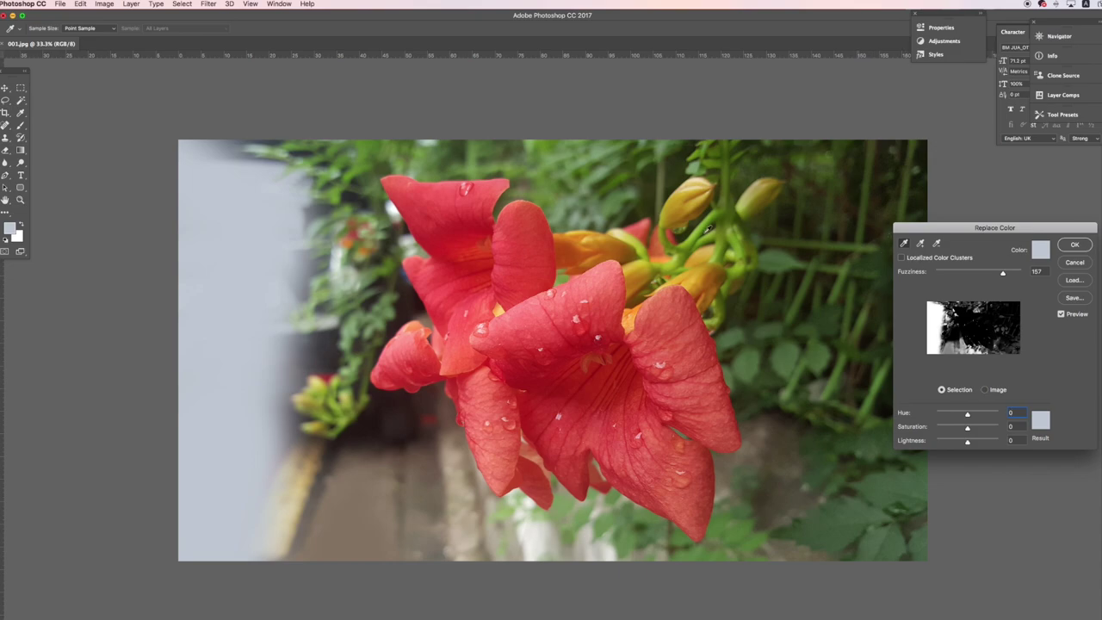
Sample the flower's red and orange tones as the color to replace, ending on an orange-brown sample, with fuzziness 161
click(542, 254)
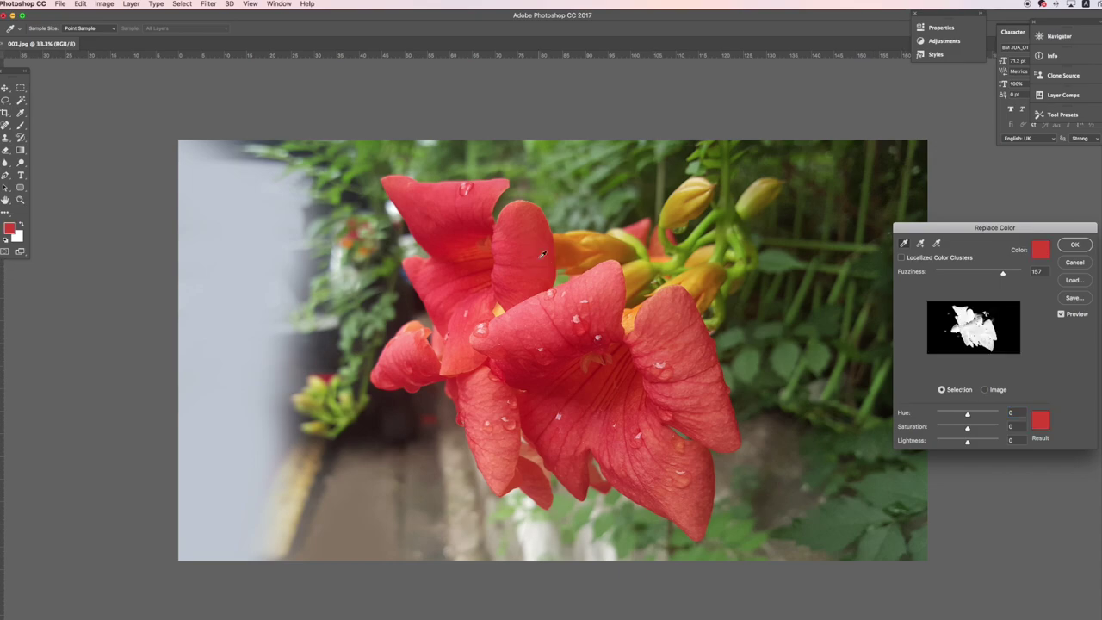
click(537, 258)
click(998, 327)
click(562, 246)
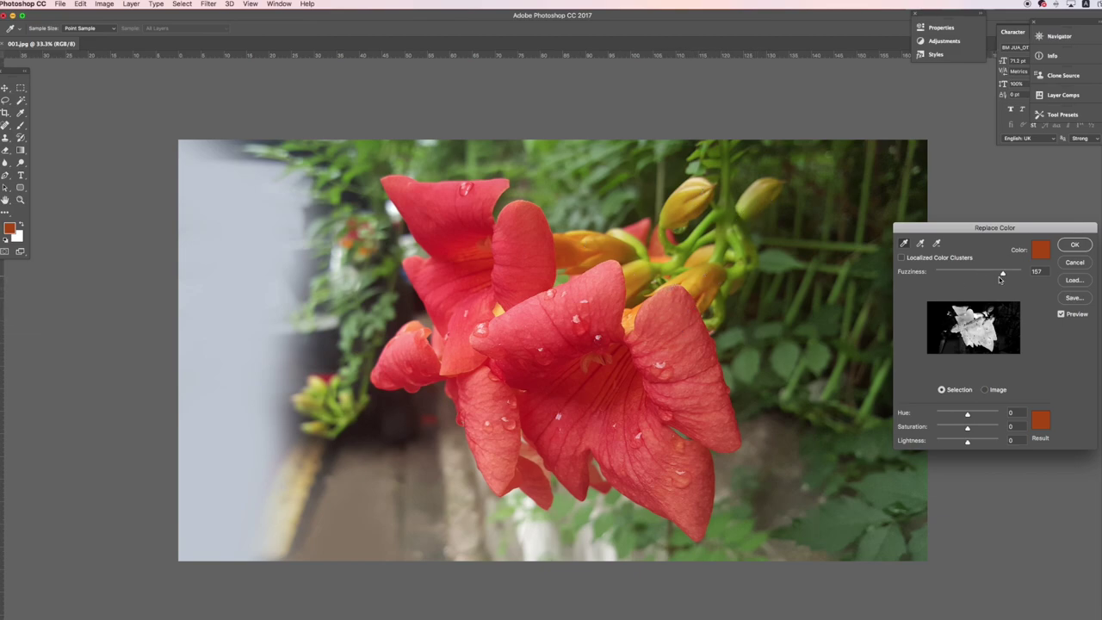
mouse_move(1002, 273)
mouse_down()
mouse_move(1018, 274)
mouse_move(1004, 275)
mouse_up()
Shift the flower's hue to purple at about -98 and apply the color replacement
drag(967, 415, 1006, 416)
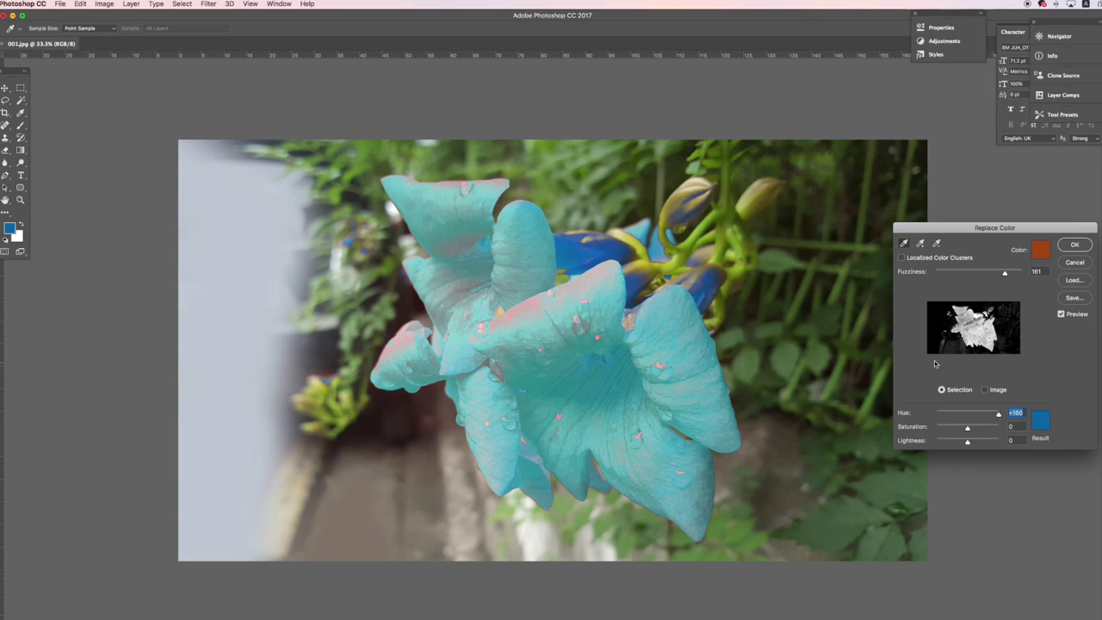
drag(999, 416, 950, 416)
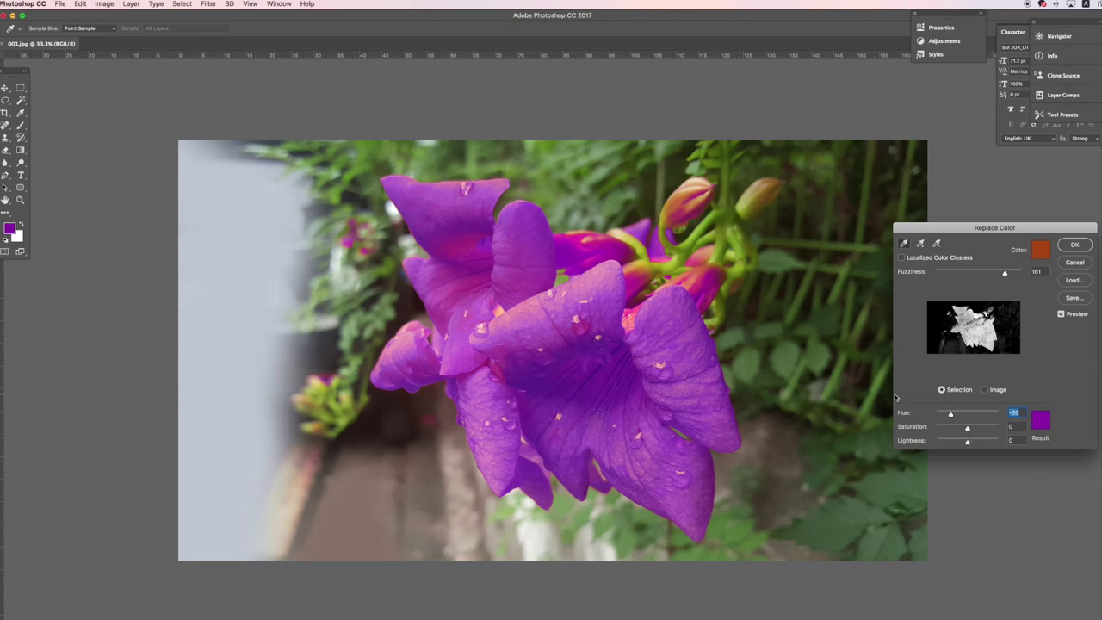
mouse_move(967, 430)
mouse_down()
mouse_move(984, 443)
mouse_move(949, 441)
mouse_move(967, 442)
mouse_up()
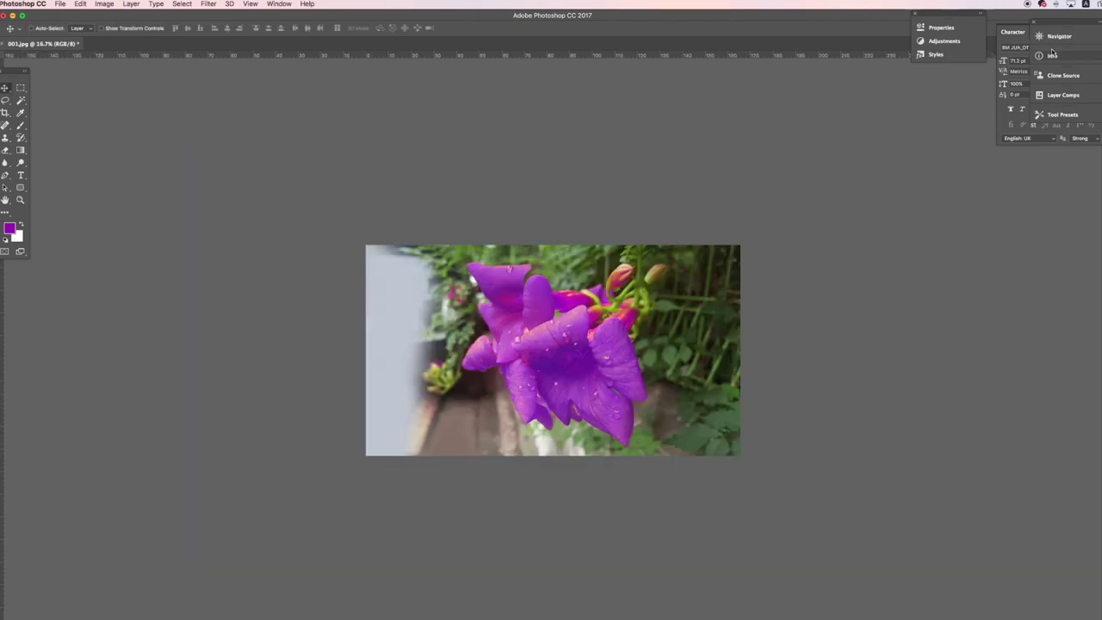
Show the document's History list
key(F7)
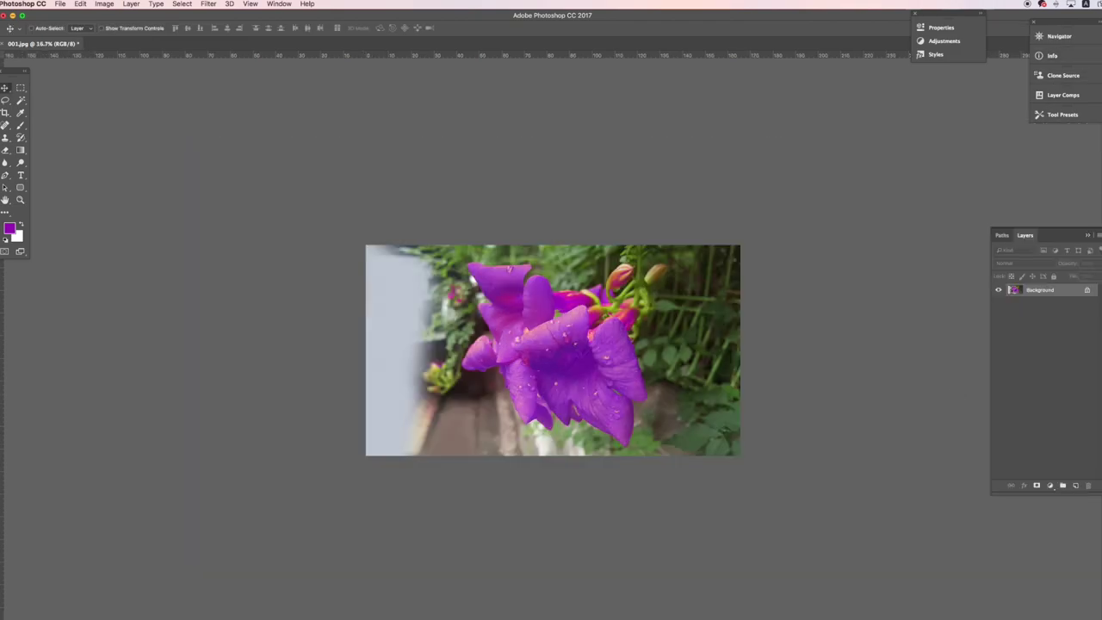
key(alt+F9)
key(alt+F9)
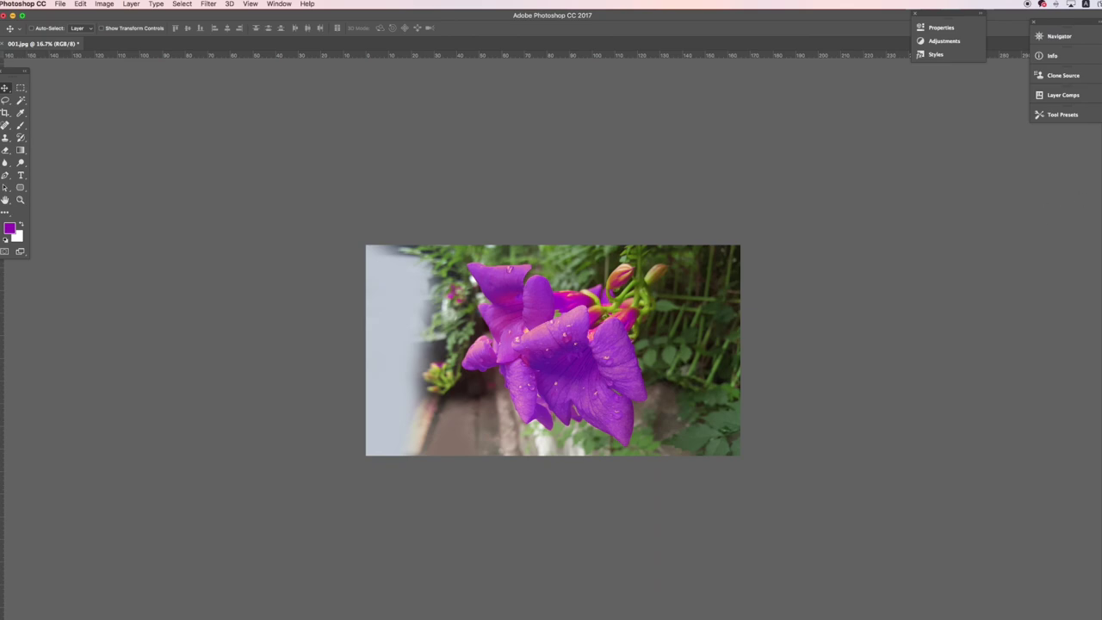
key(alt+F9)
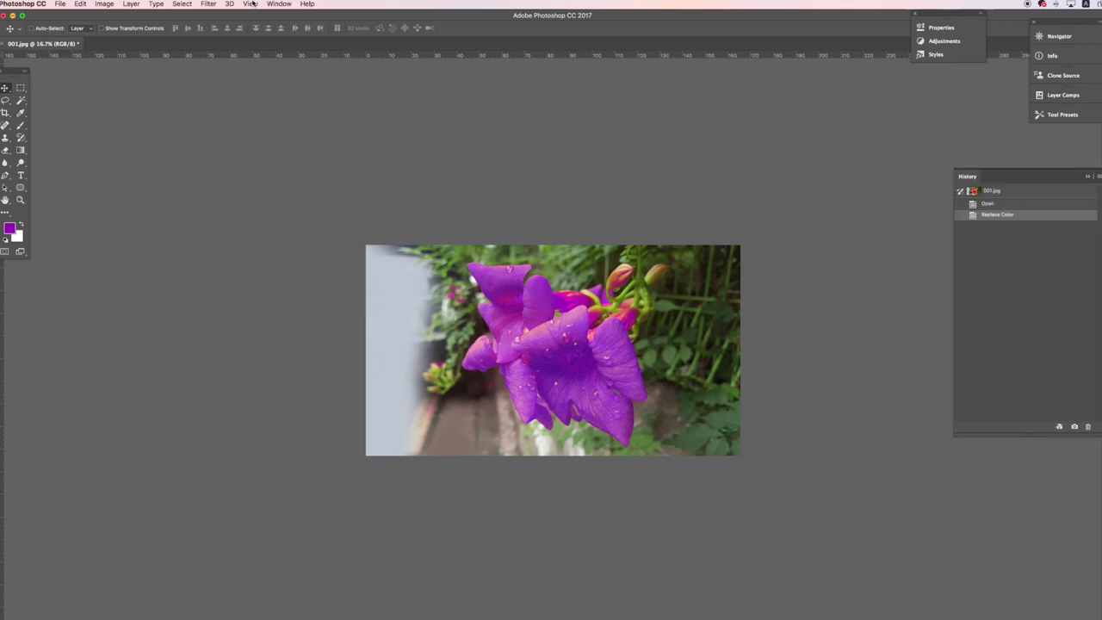
click(277, 4)
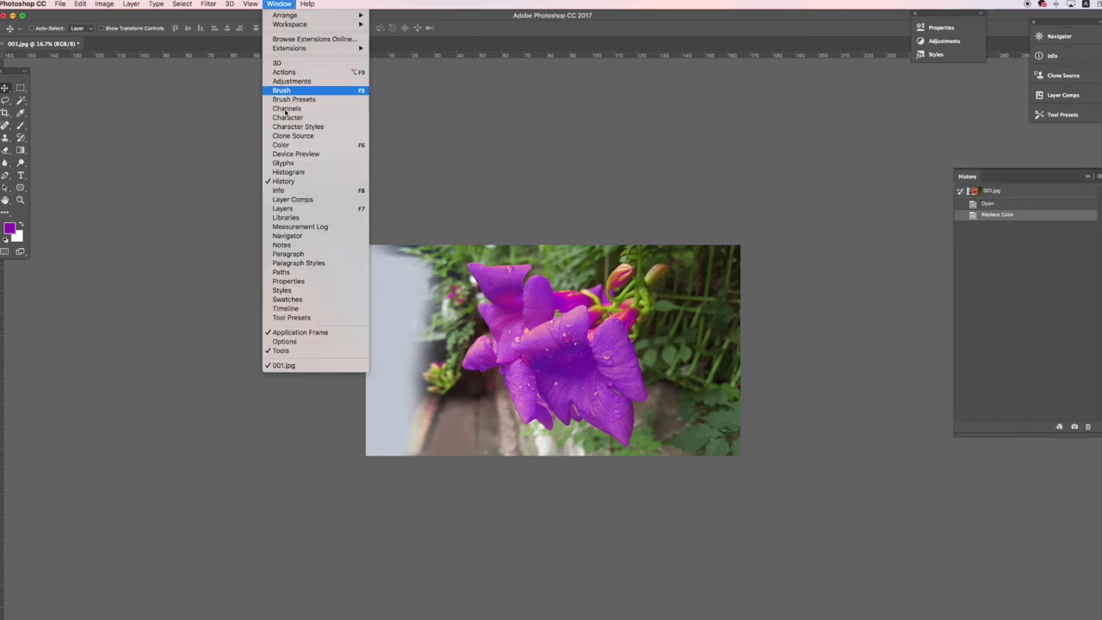
Compare the flower photo before and after the color change by switching between the Open and Replace Color history states
click(989, 205)
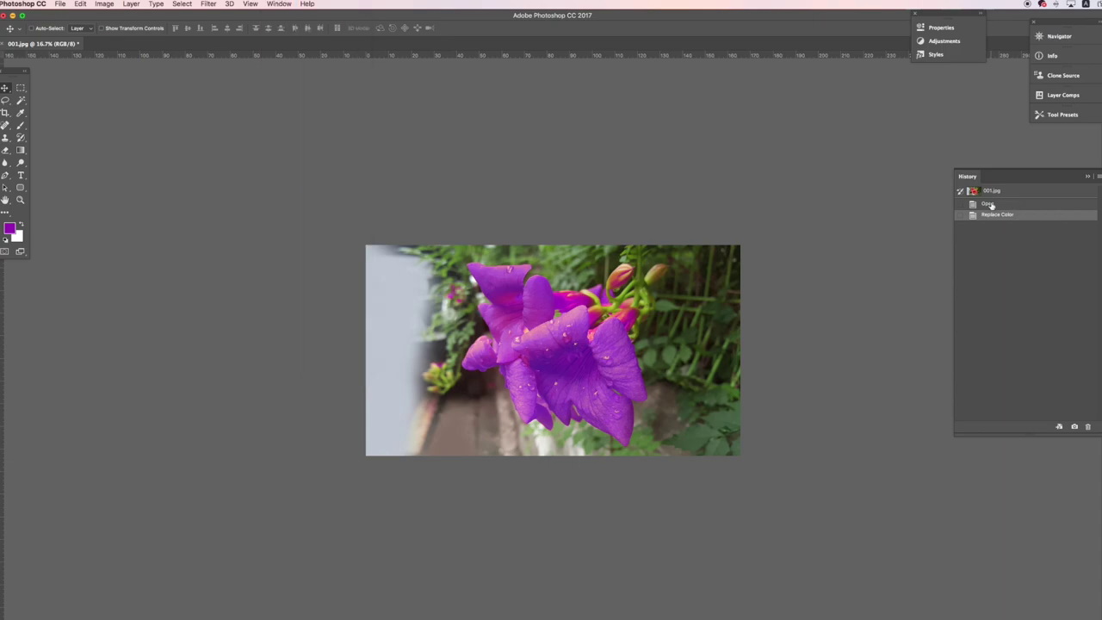
click(990, 205)
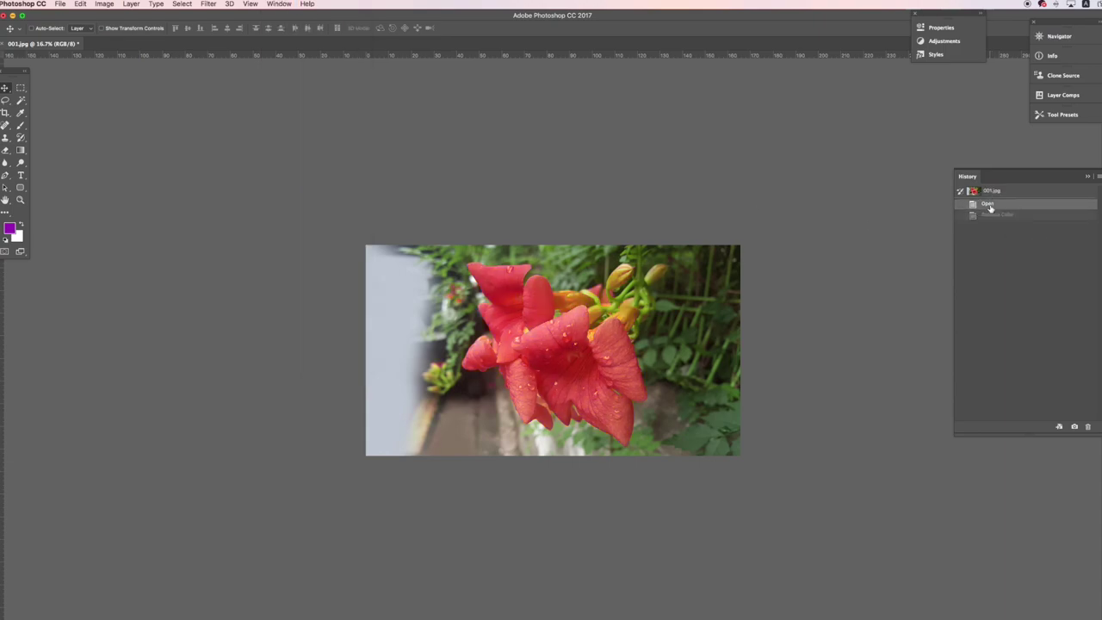
click(998, 215)
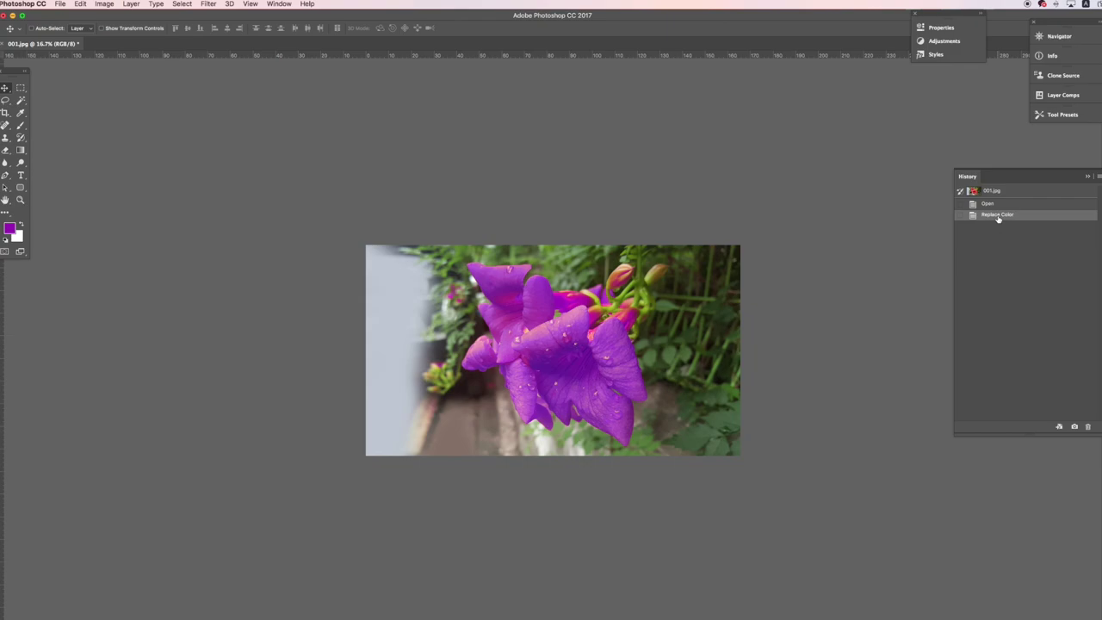
click(996, 205)
click(997, 216)
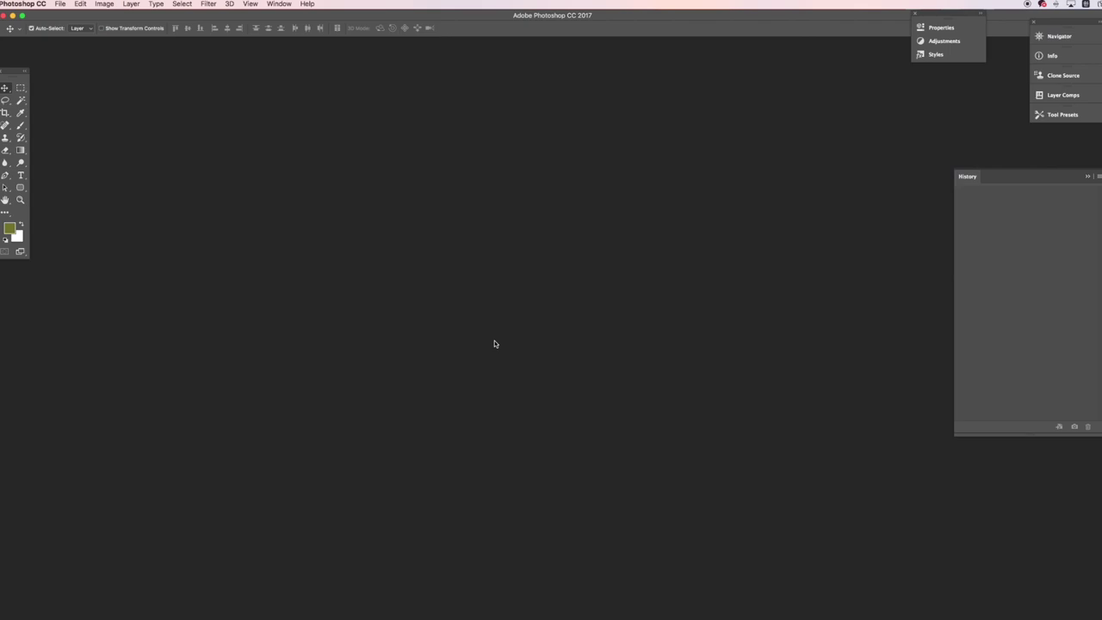
Open 002.jpg, the photo of two children by the water
key(super+o)
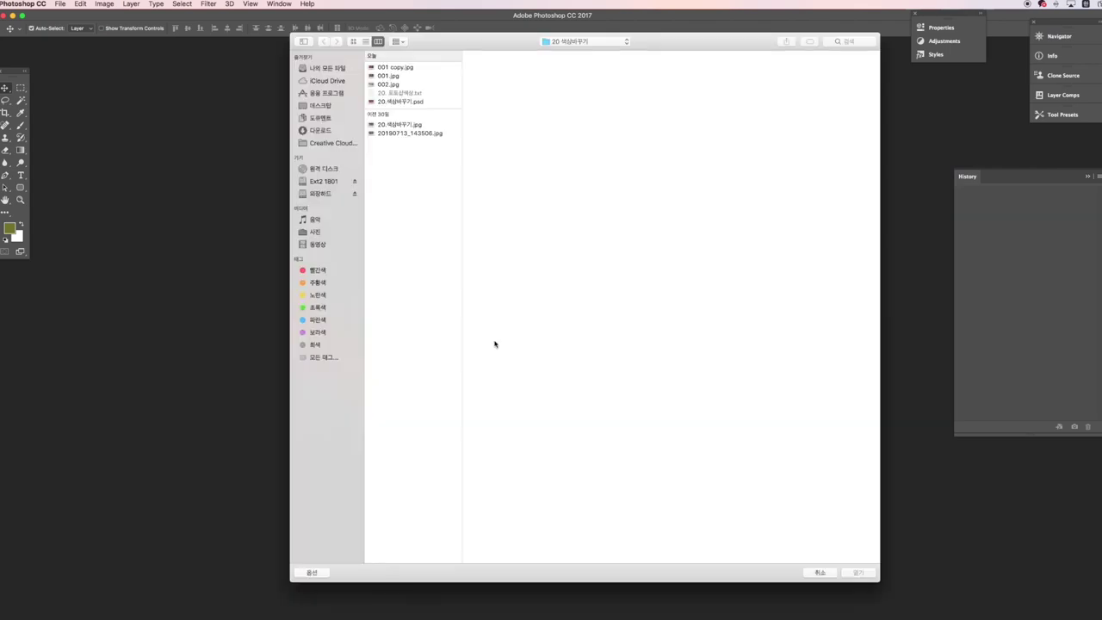
click(393, 84)
double_click(393, 83)
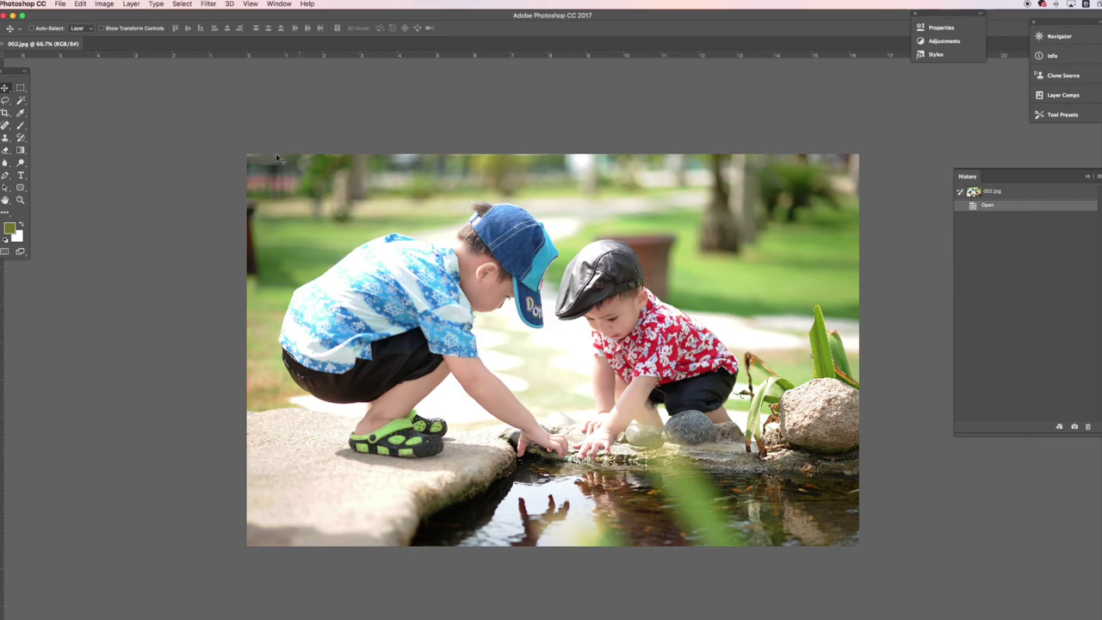
Turn the blue cap and shirt green with Replace Color, sampling the cap's light blue with fuzziness 145 and hue -65
click(101, 5)
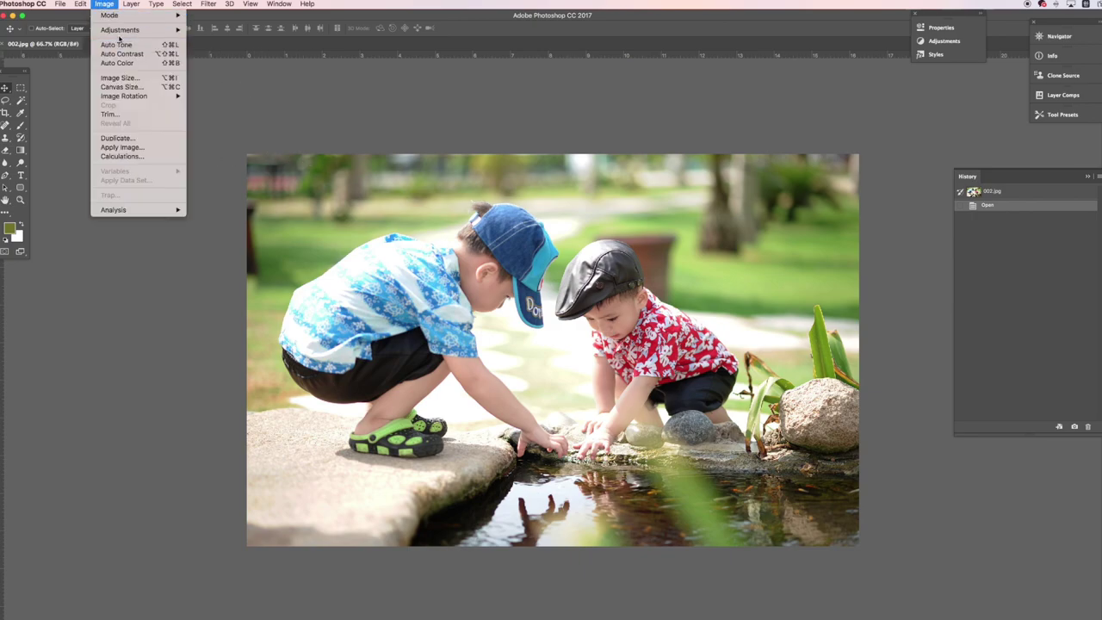
mouse_move(130, 30)
click(222, 234)
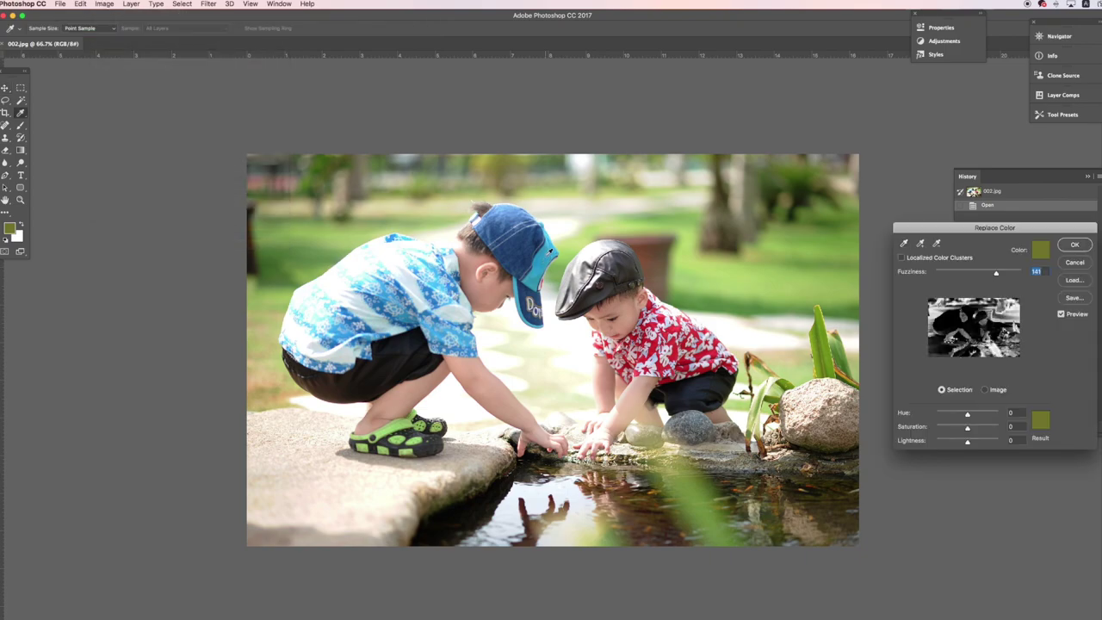
click(546, 253)
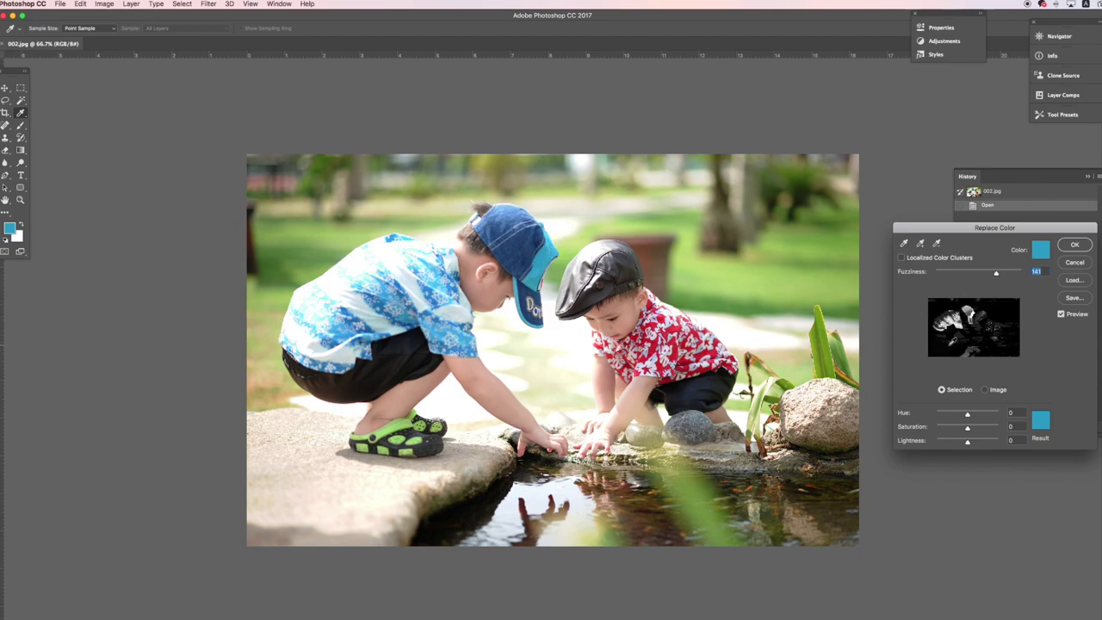
drag(996, 275, 1007, 275)
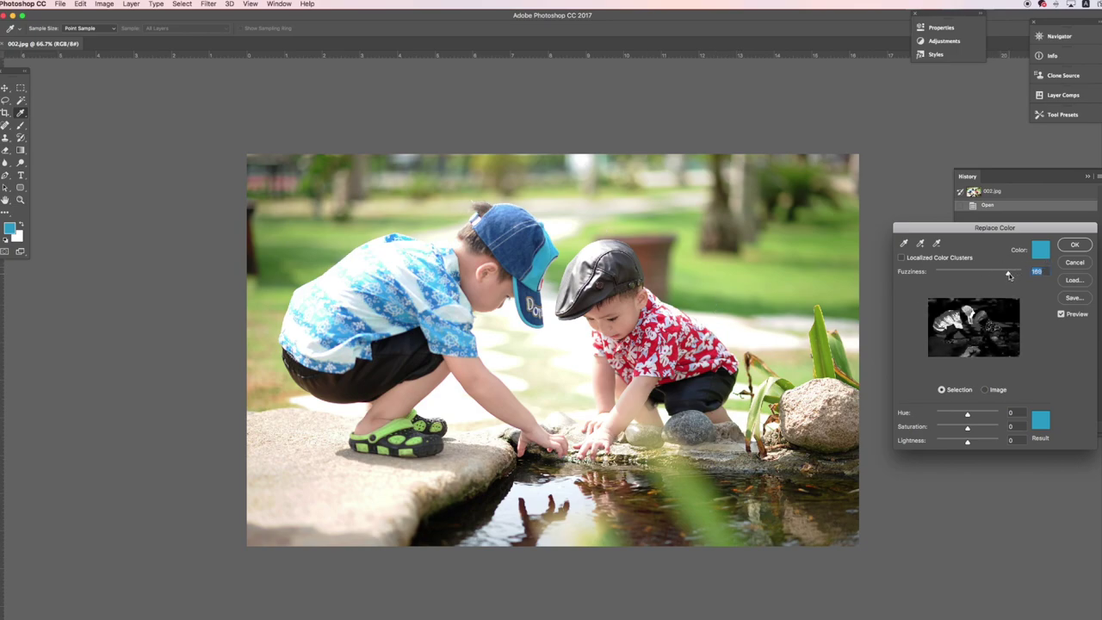
drag(1009, 275, 997, 275)
mouse_move(967, 415)
mouse_down()
mouse_move(976, 415)
mouse_move(944, 414)
mouse_move(994, 414)
mouse_move(952, 414)
mouse_up()
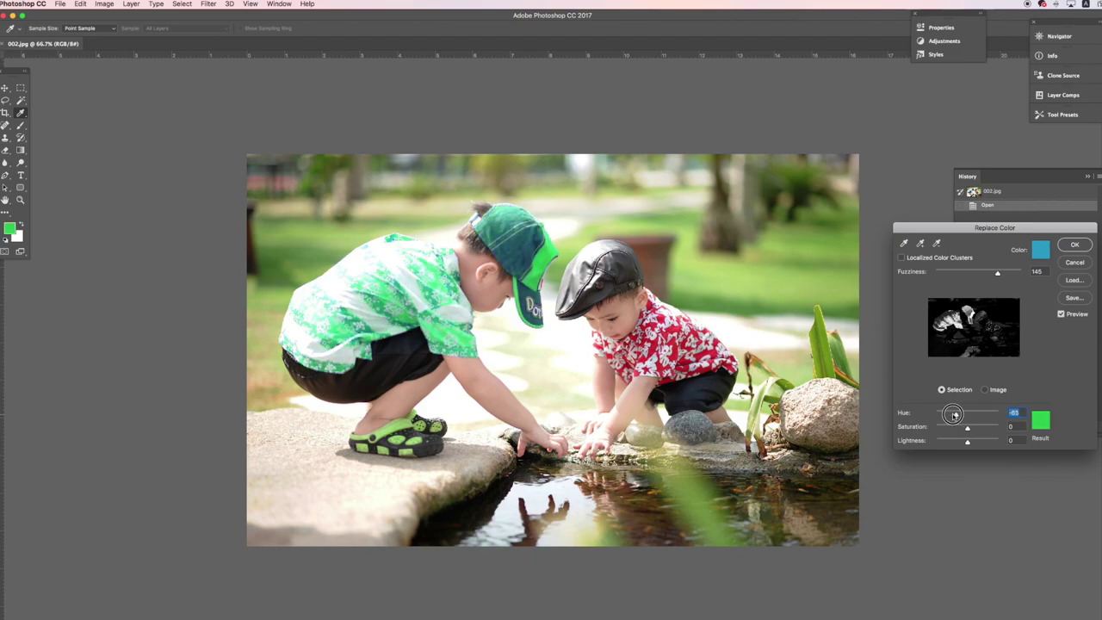
click(1076, 248)
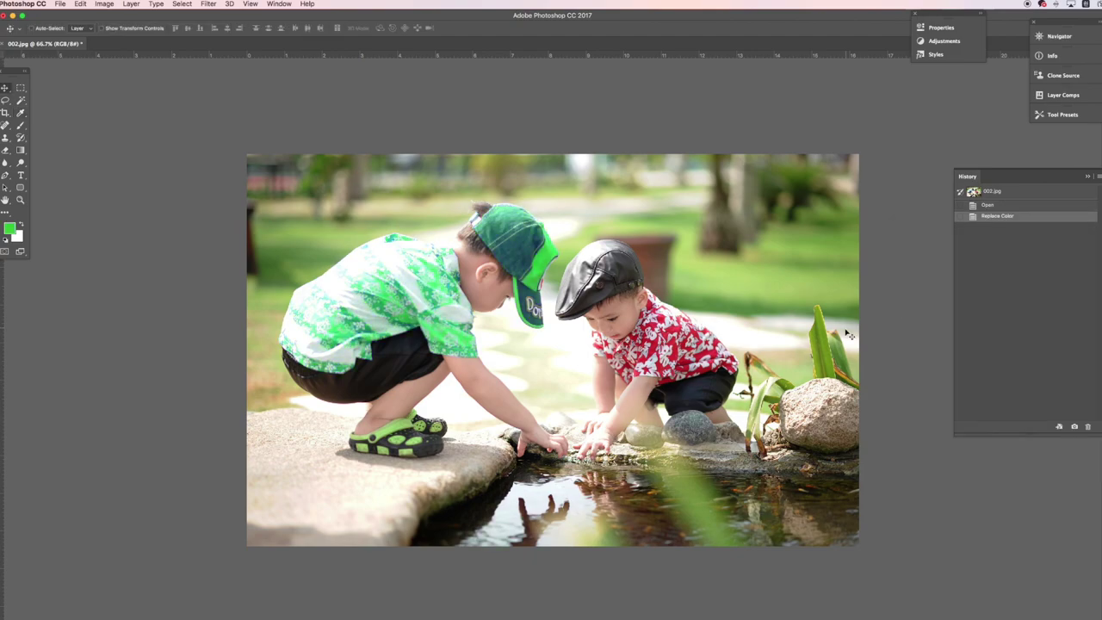
Compare the children's photo before and after the green recolor by switching between its history states
click(990, 206)
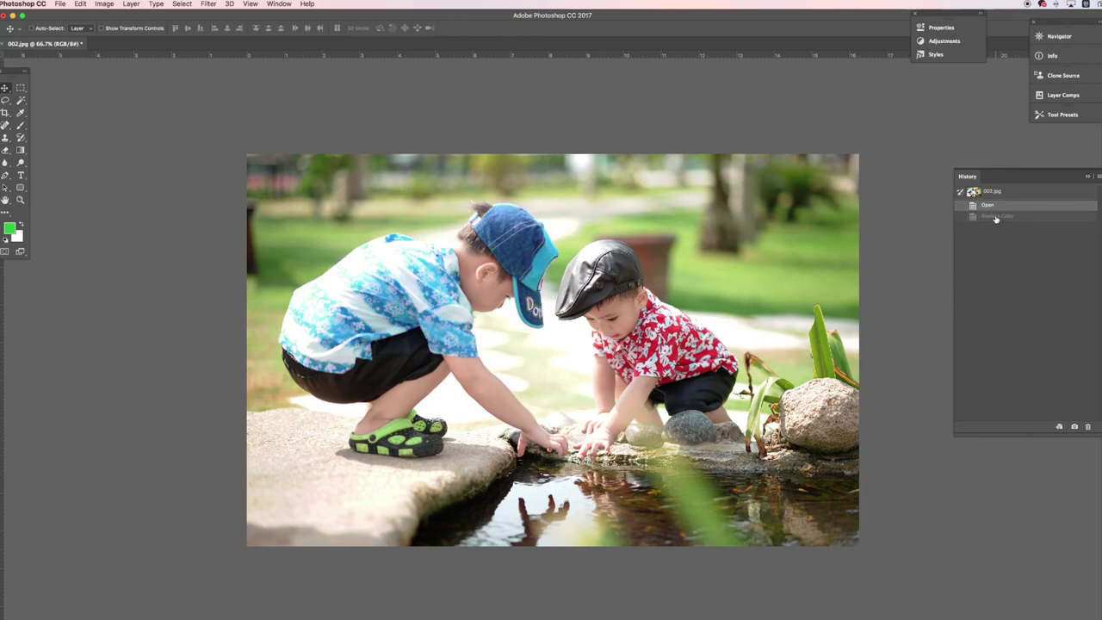
click(994, 217)
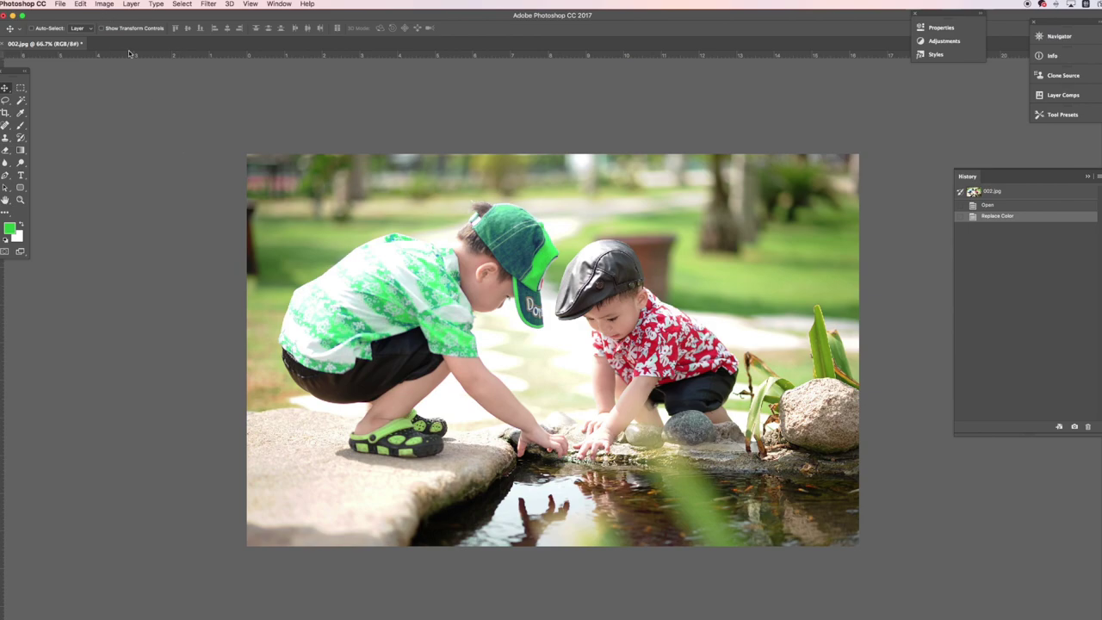
click(104, 3)
mouse_move(125, 33)
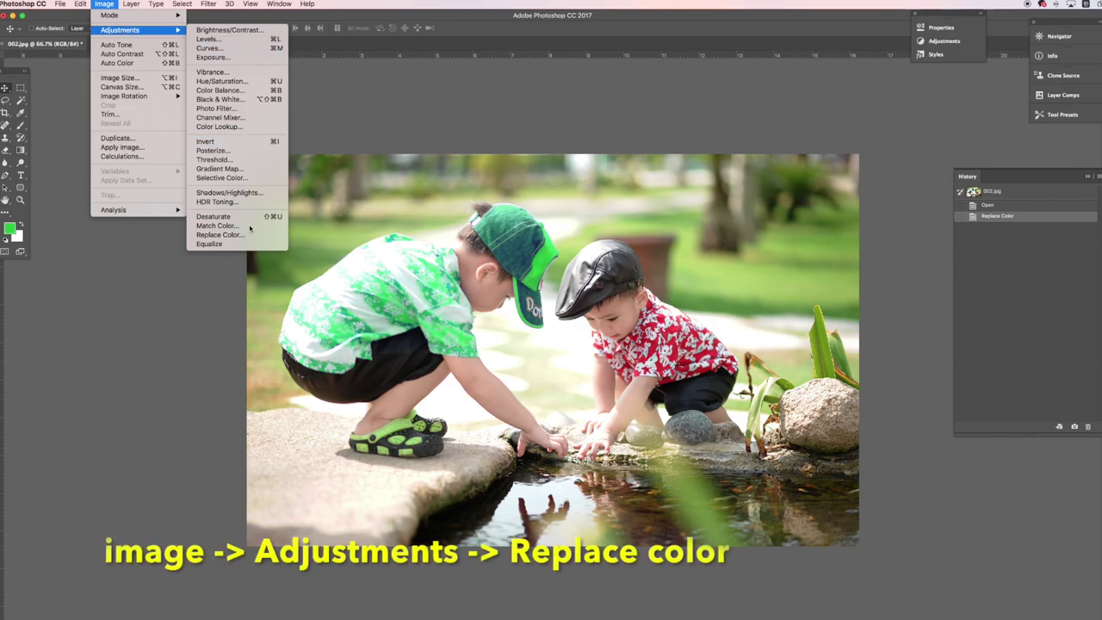
click(220, 235)
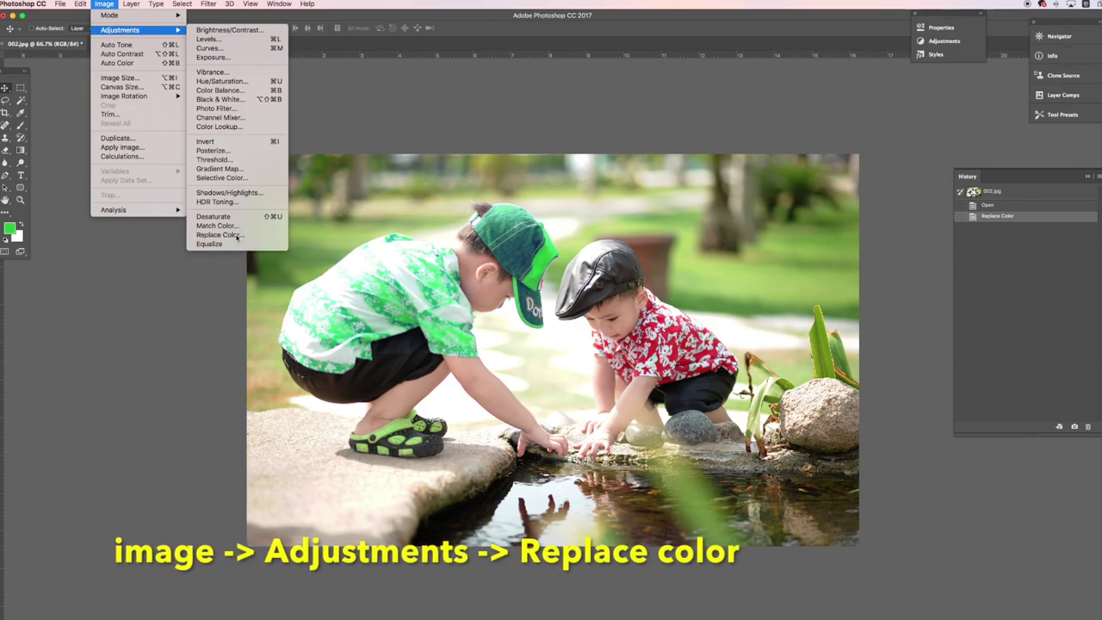
click(1076, 263)
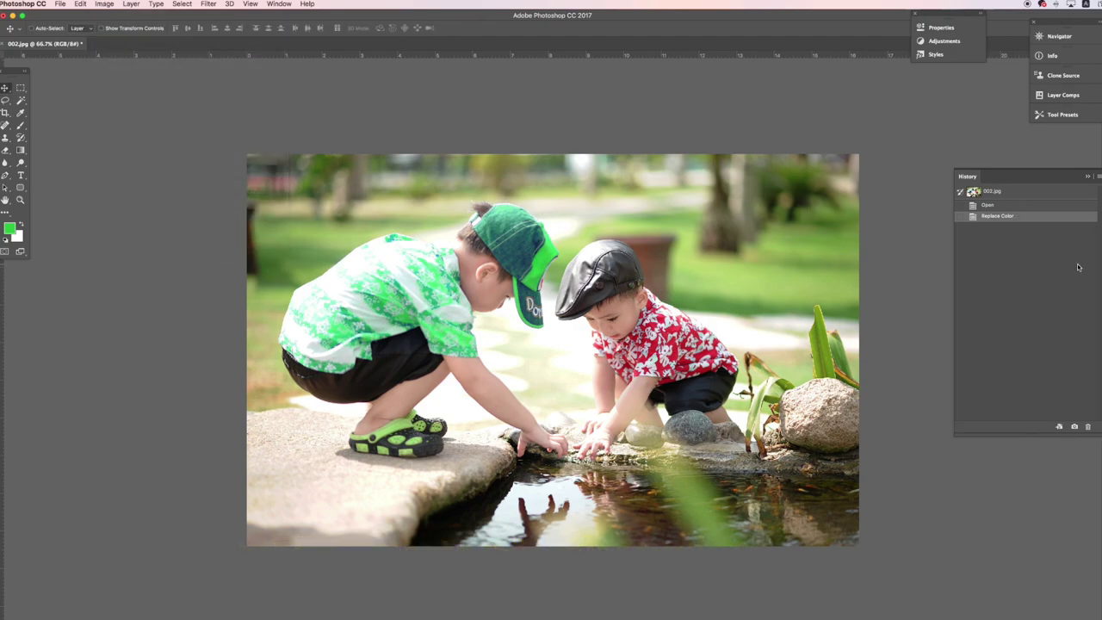